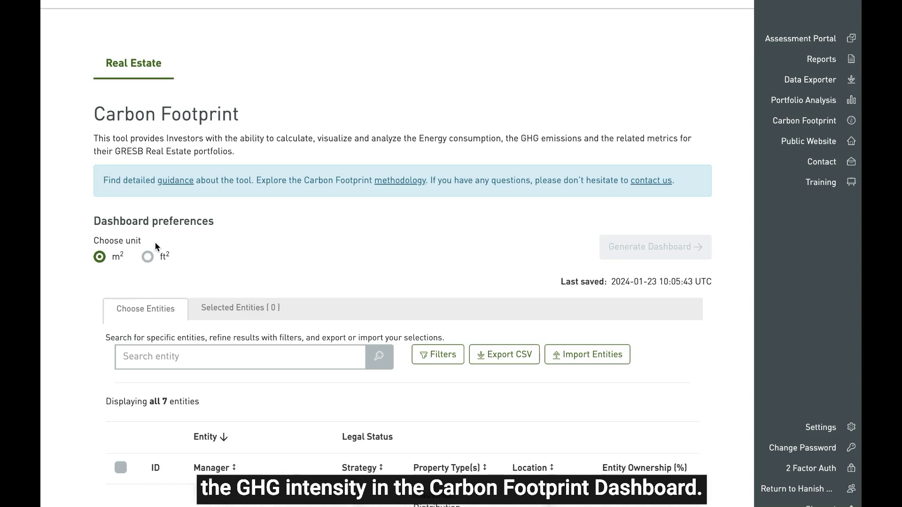
- Select the entities Distribution Fund, Entity 123 and Entity 789 for the carbon footprint dashboard
scroll(191, 298, "down", 2)
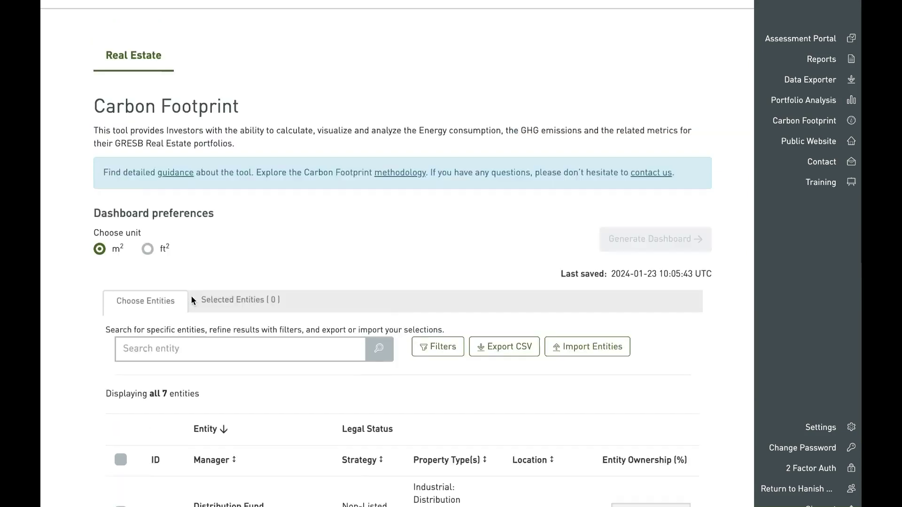
scroll(191, 298, "down", 3)
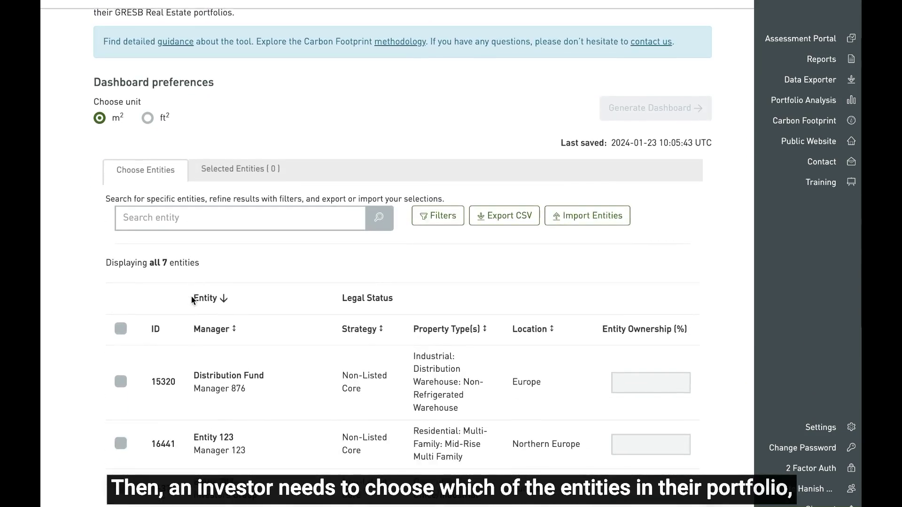
scroll(191, 300, "down", 3)
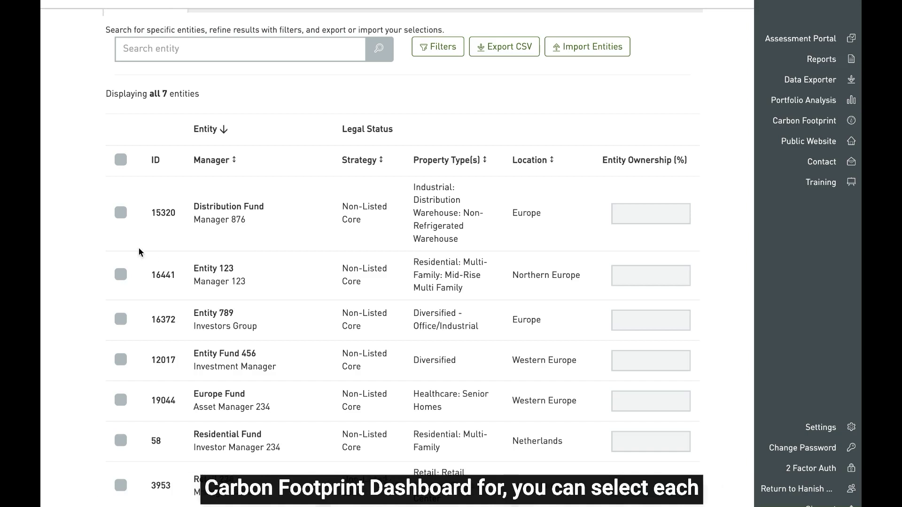
left_click(123, 214)
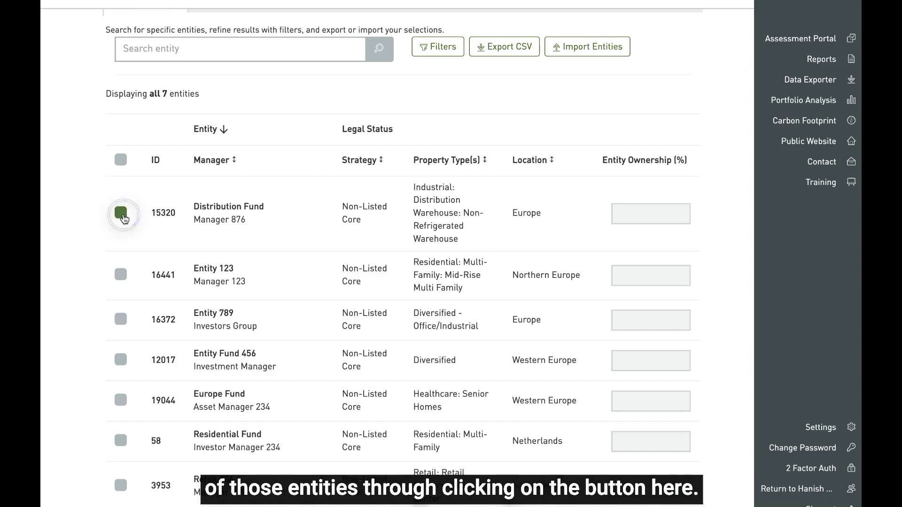
left_click(121, 213)
scroll(124, 277, "up", 2)
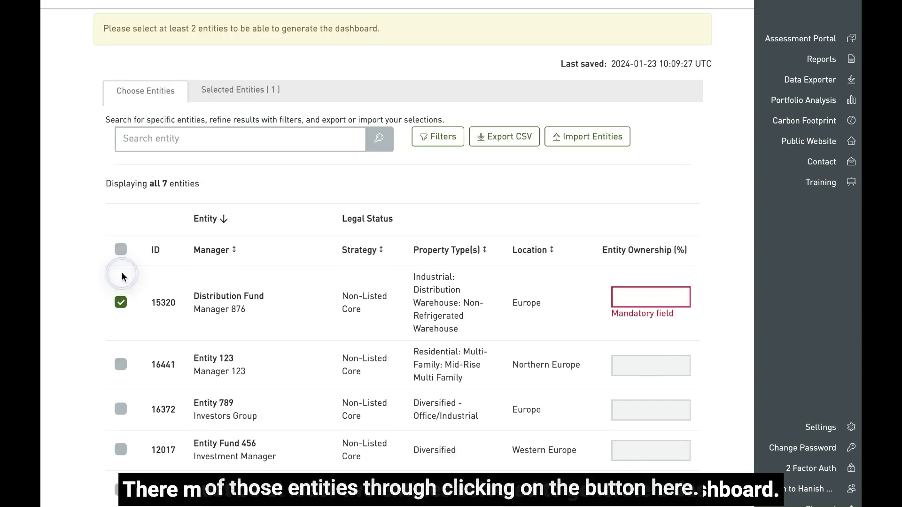
left_click(120, 364)
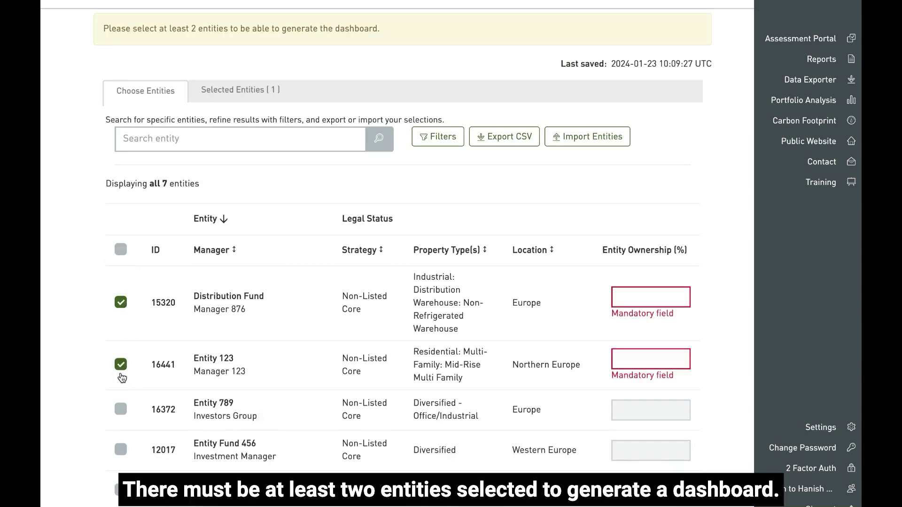
left_click(120, 408)
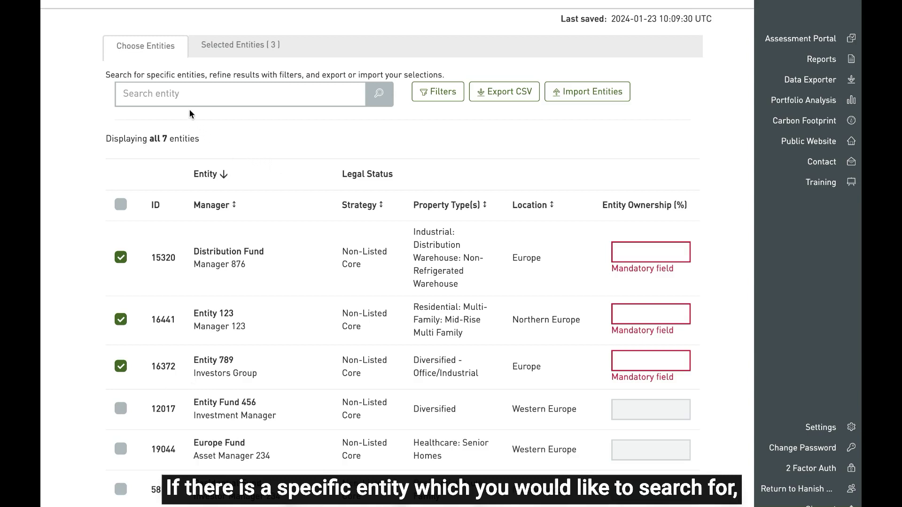
- Review the entity filter options for location, property type, legal status and investment strategy, and close them without applying any
left_click(177, 94)
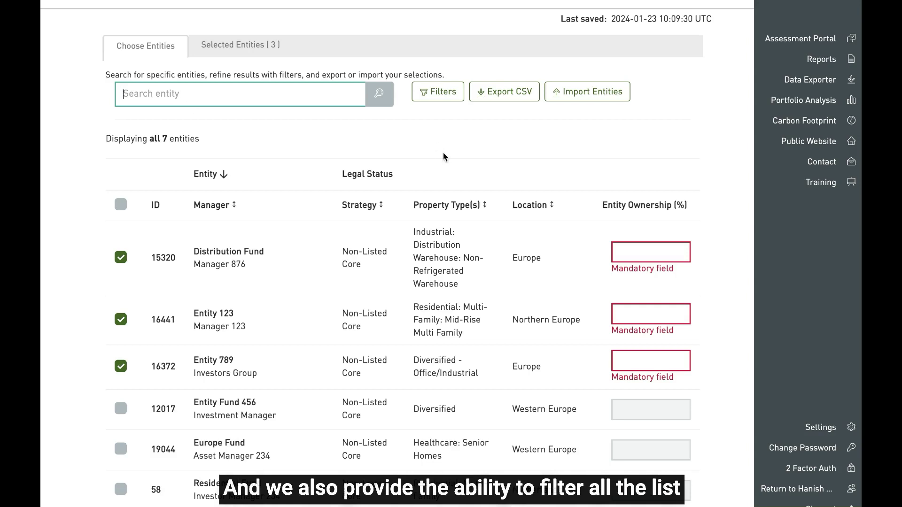
left_click(442, 101)
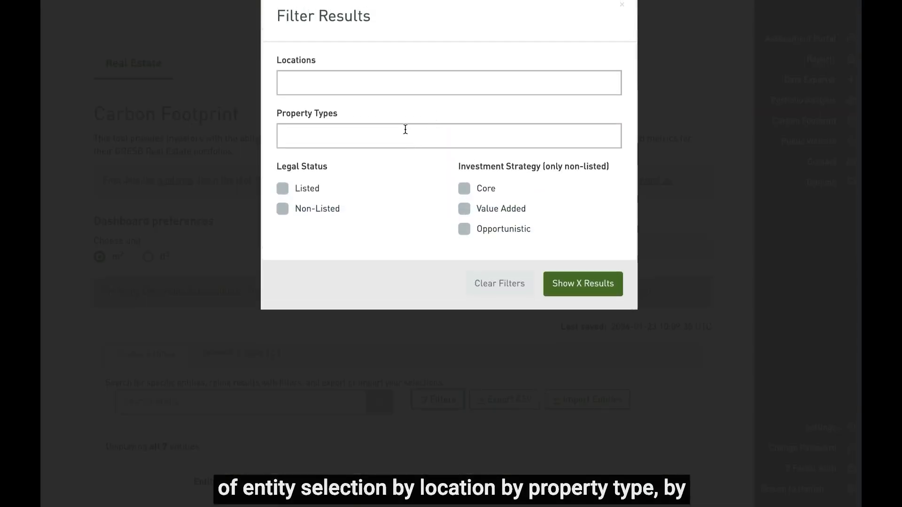
left_click(374, 92)
left_click(392, 225)
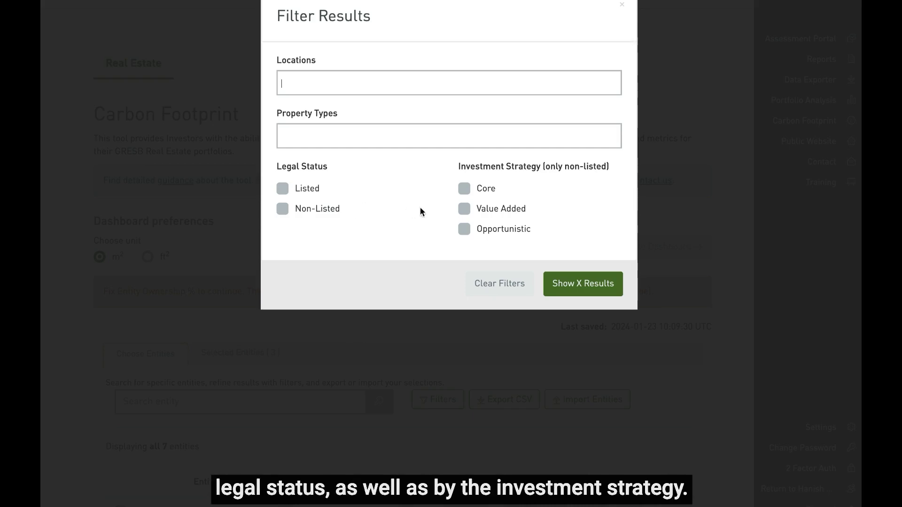
left_click(511, 215)
left_click(513, 216)
left_click(622, 5)
- Set the entity ownership to 60% for Distribution Fund, 50% for Entity 123 and 9.09% for Entity 789
scroll(571, 232, "down", 5)
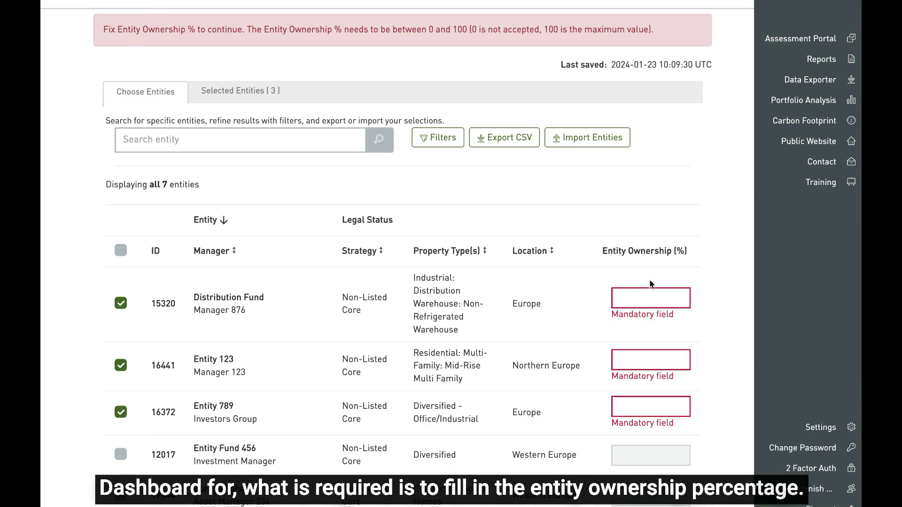
left_click(640, 298)
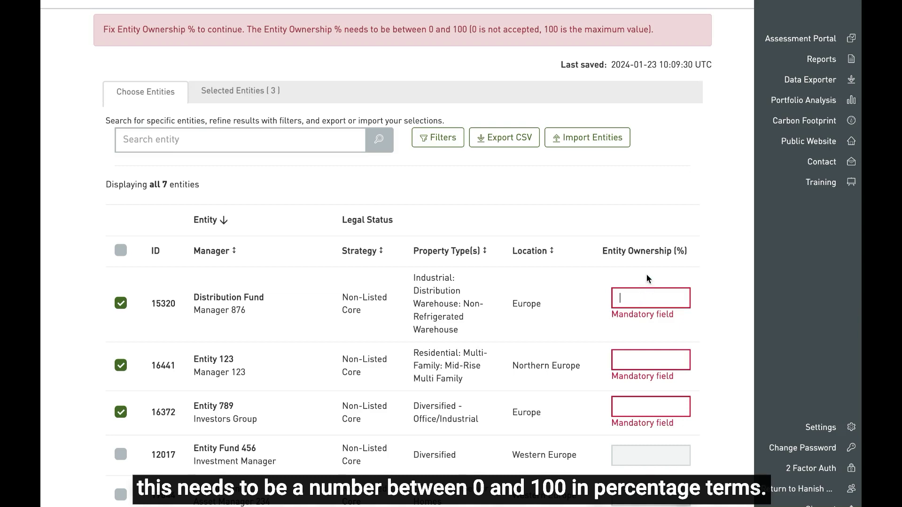
type("60")
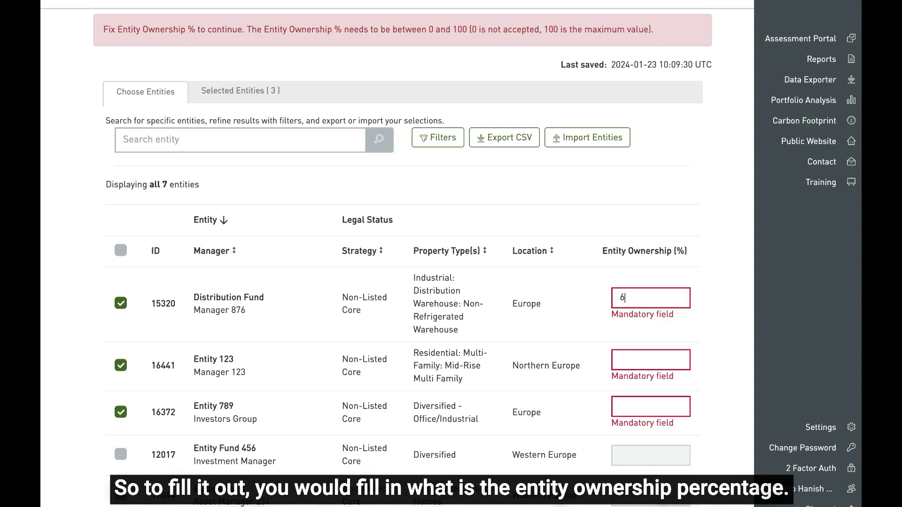
left_click(634, 360)
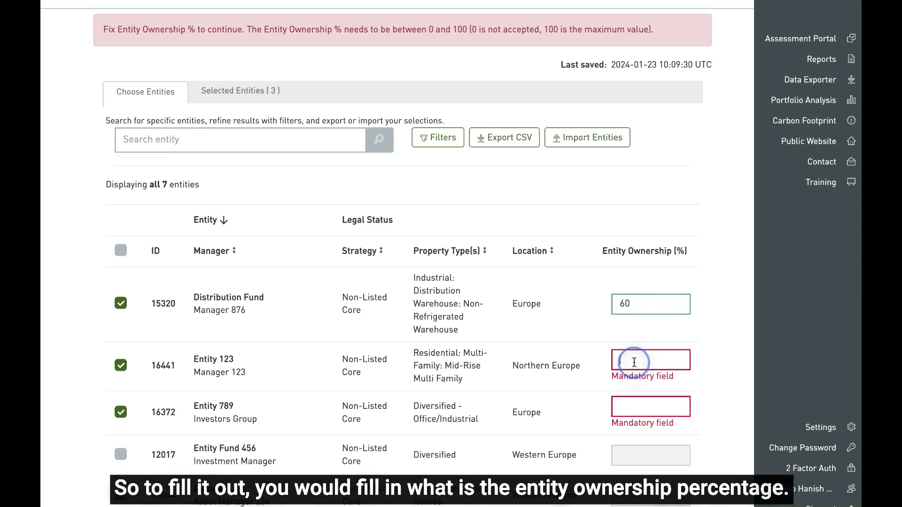
type("50")
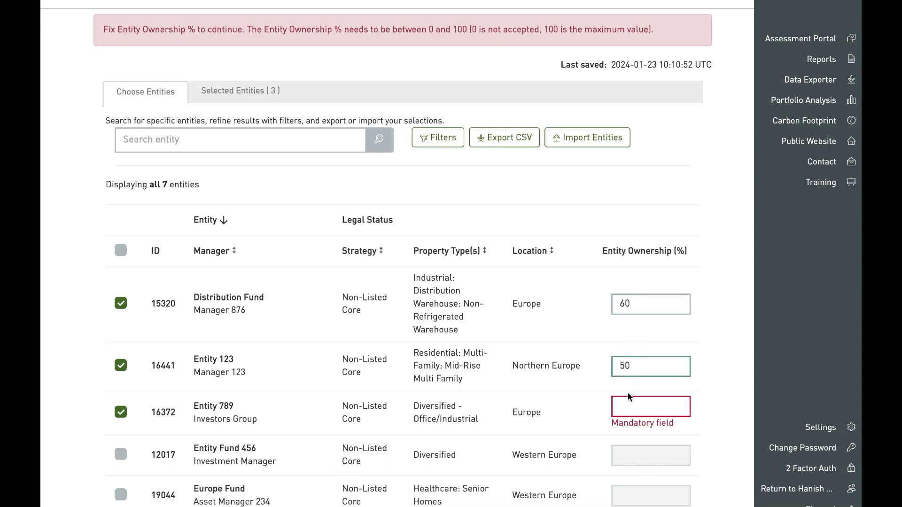
left_click(631, 404)
type("9.09")
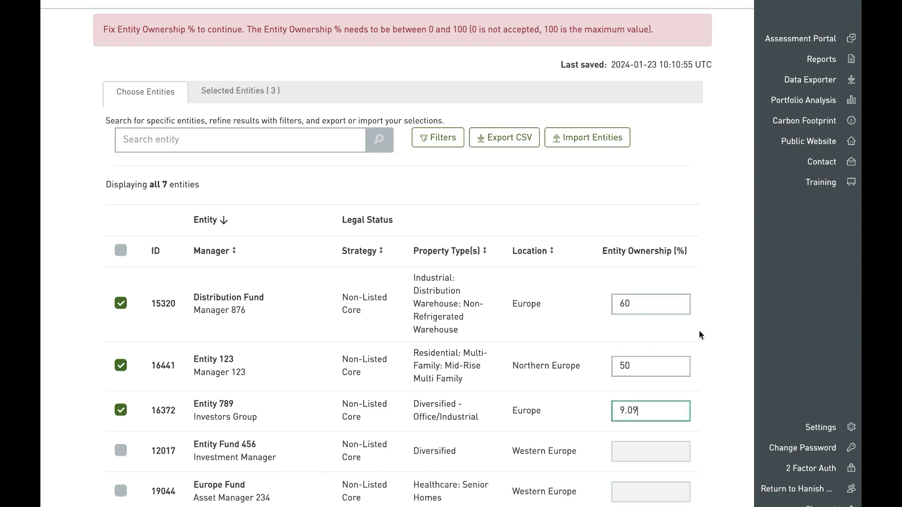
left_click(717, 306)
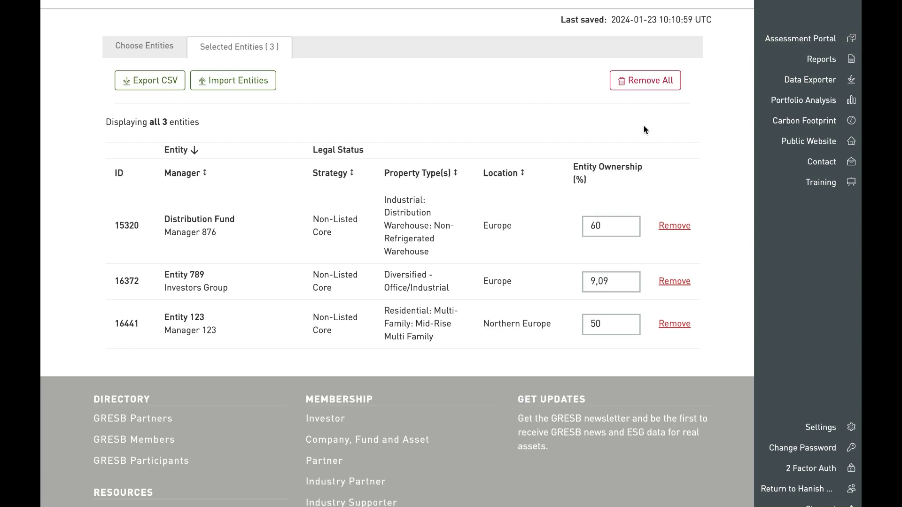
- Generate the carbon footprint dashboard for the selected entities, with m² as the area unit
scroll(638, 127, "up", 5)
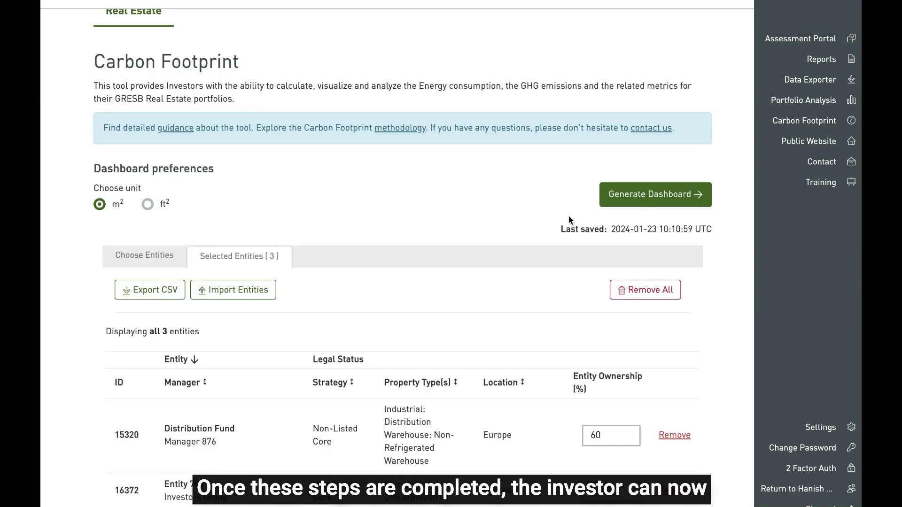
left_click(630, 195)
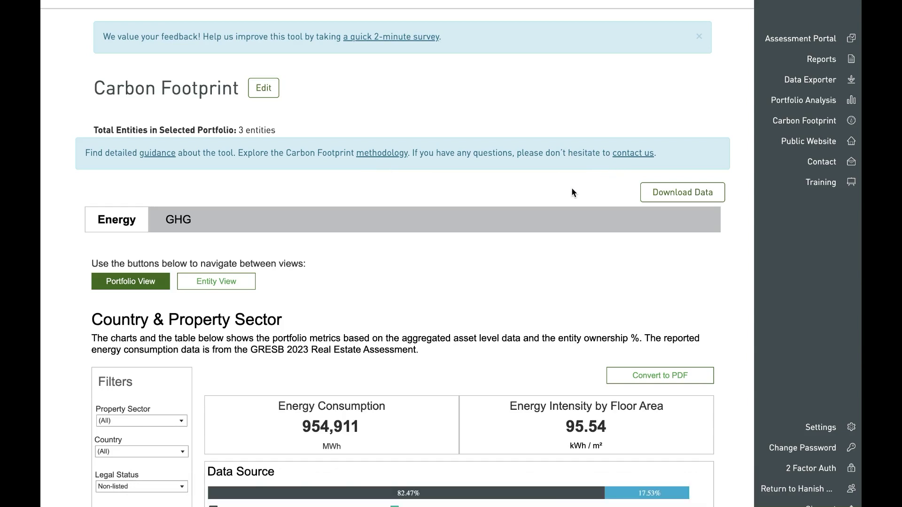
- Examine the portfolio's energy totals, data source split and energy consumption charts by country and property sector, including values for individual bars
scroll(572, 188, "down", 3)
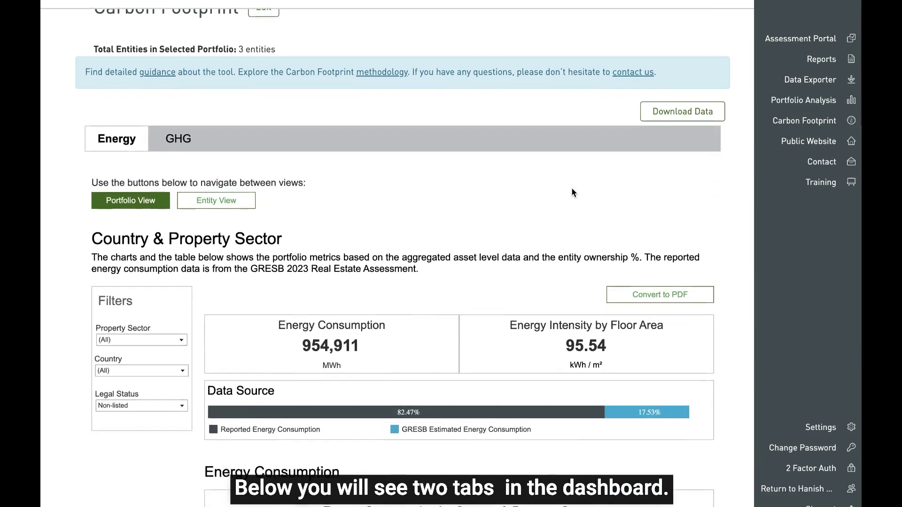
scroll(571, 191, "down", 2)
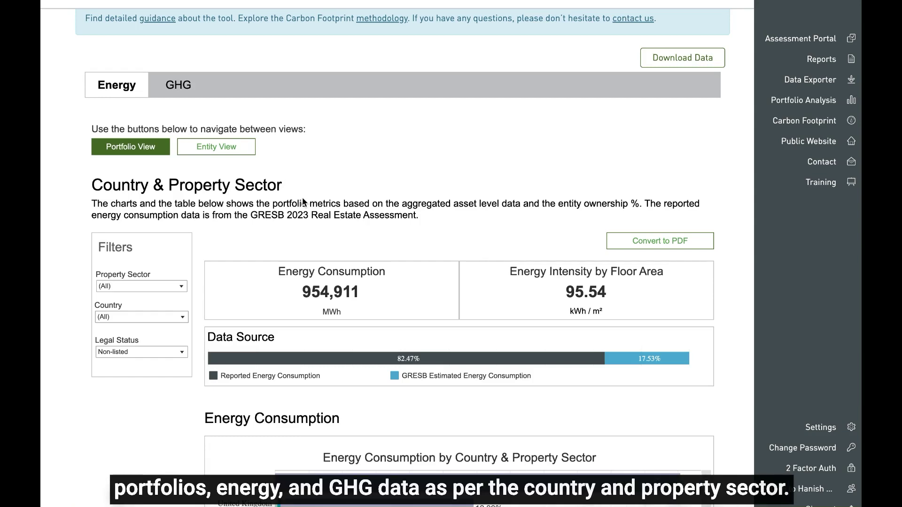
scroll(302, 202, "down", 2)
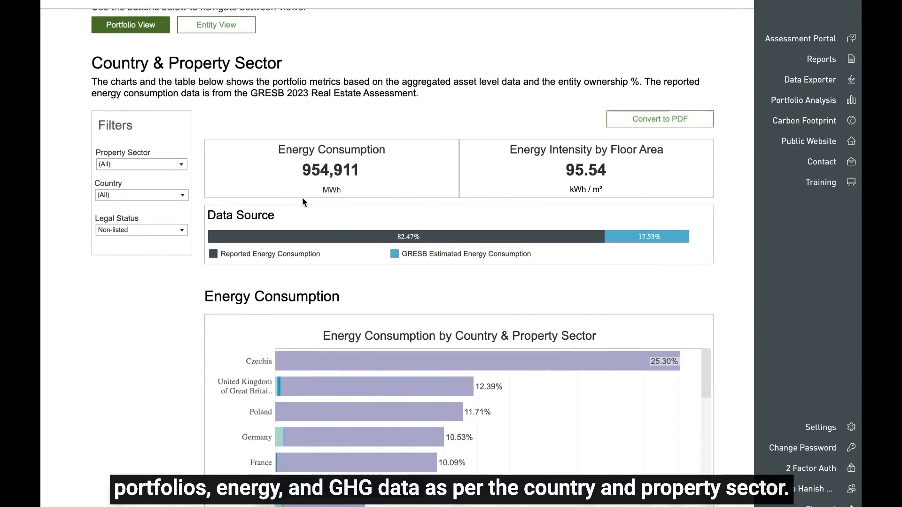
scroll(301, 200, "down", 1)
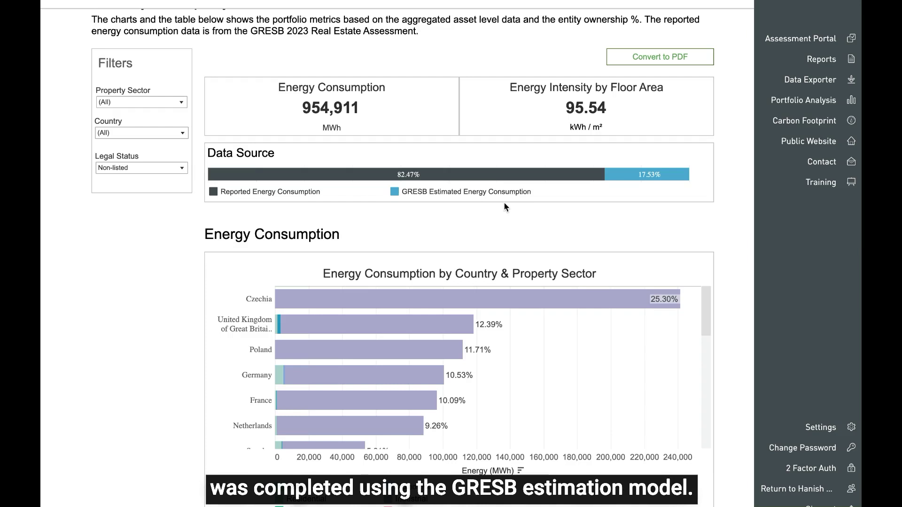
scroll(498, 233, "down", 2)
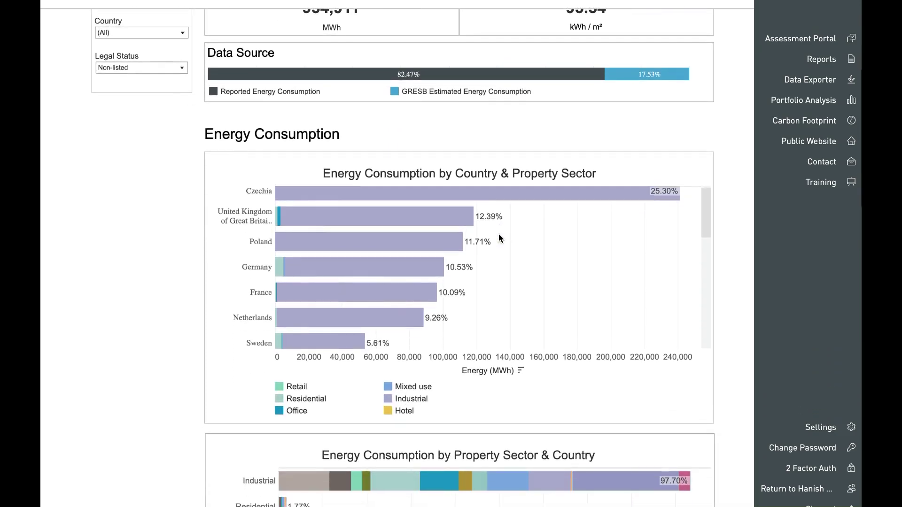
scroll(499, 237, "down", 3)
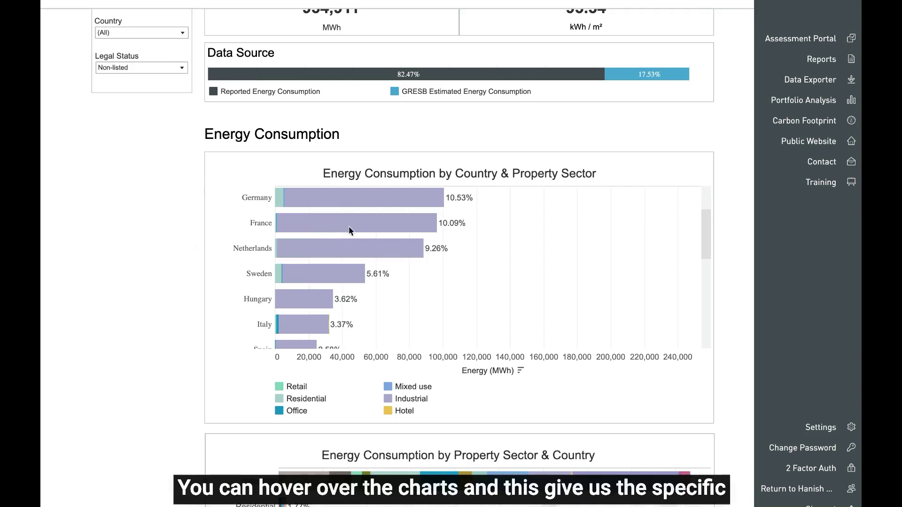
mouse_move(352, 250)
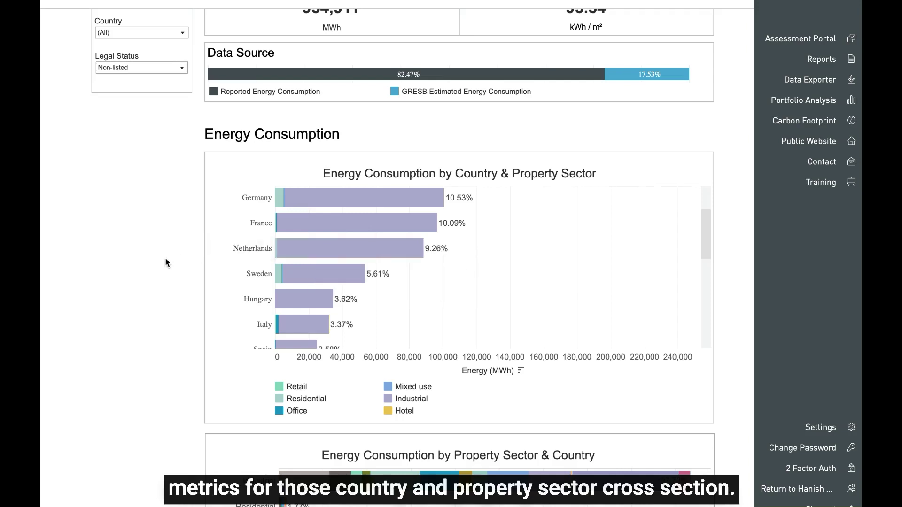
scroll(165, 257, "down", 2)
scroll(166, 259, "down", 6)
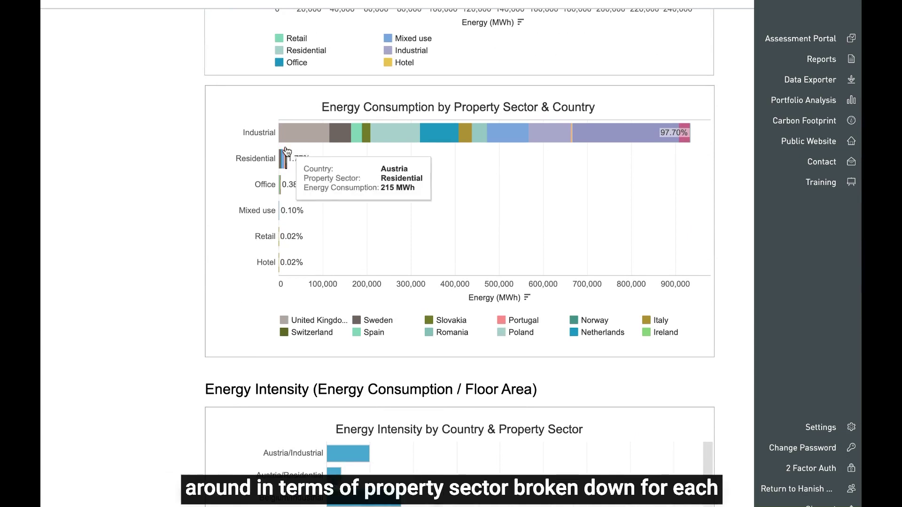
mouse_move(284, 140)
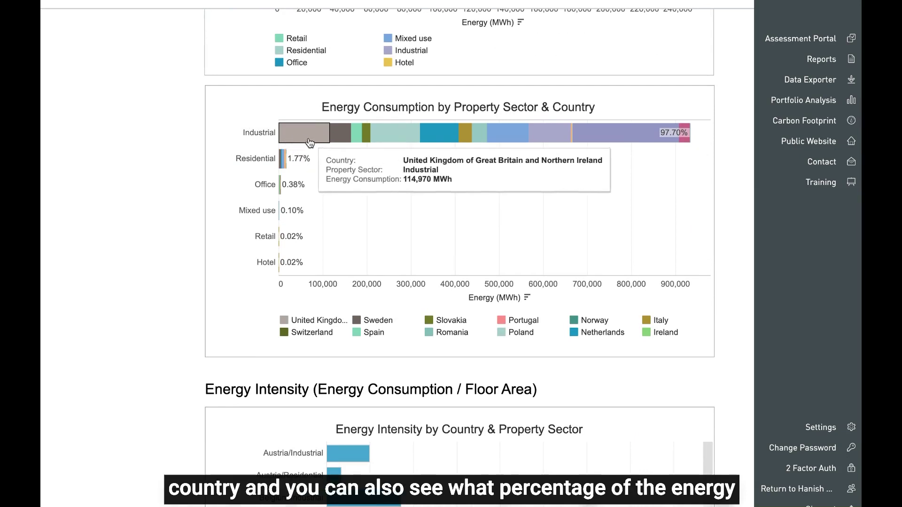
mouse_move(285, 177)
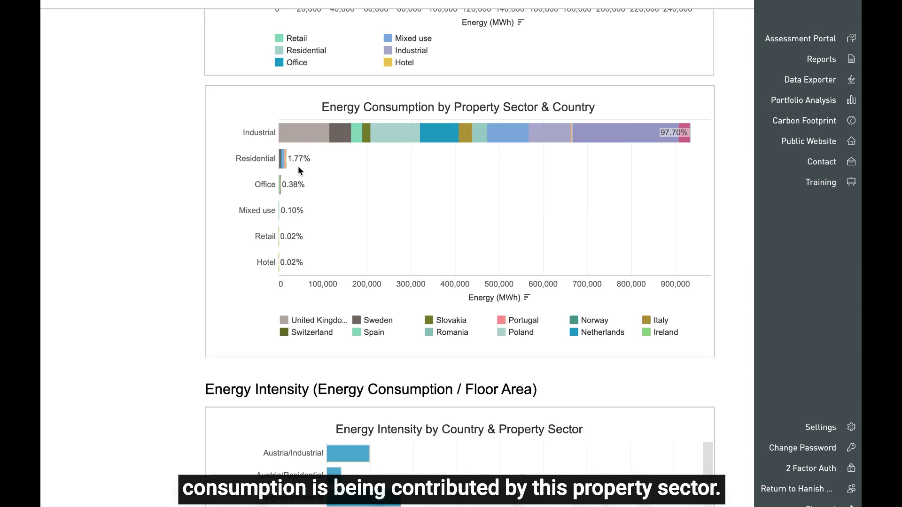
- Examine the energy intensity charts and the country and property sector table, and return to the portfolio view's filters
scroll(143, 186, "down", 8)
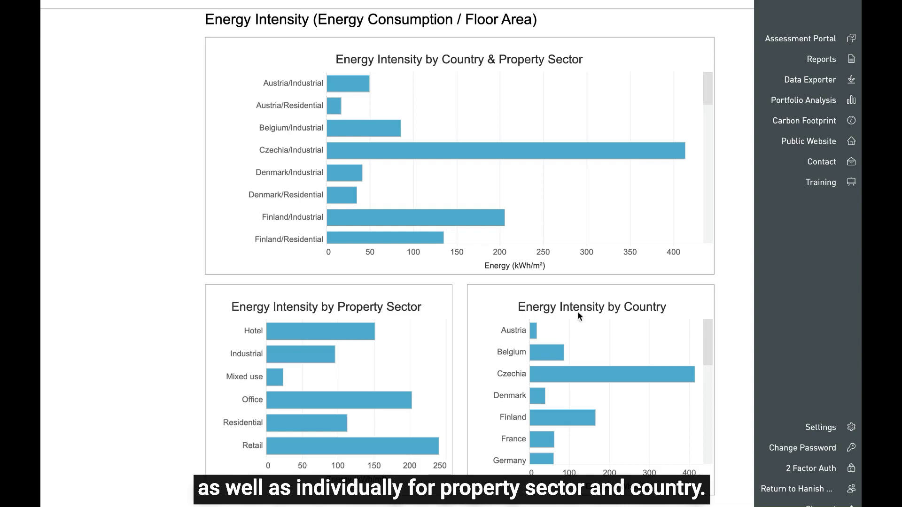
scroll(139, 282, "down", 4)
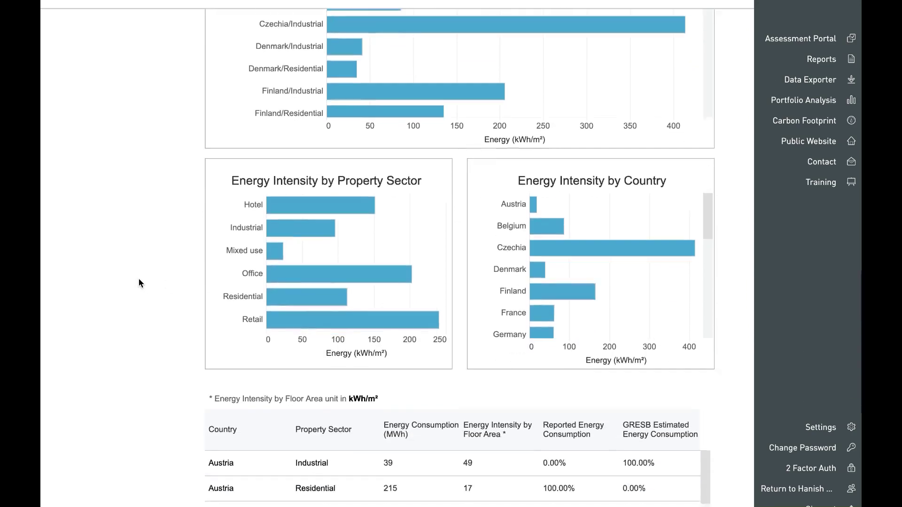
scroll(139, 282, "down", 3)
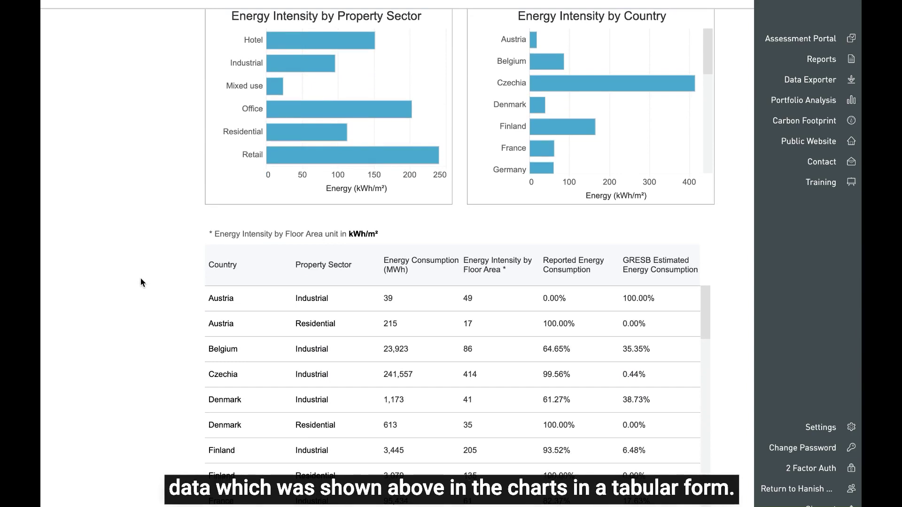
scroll(140, 249, "up", 8)
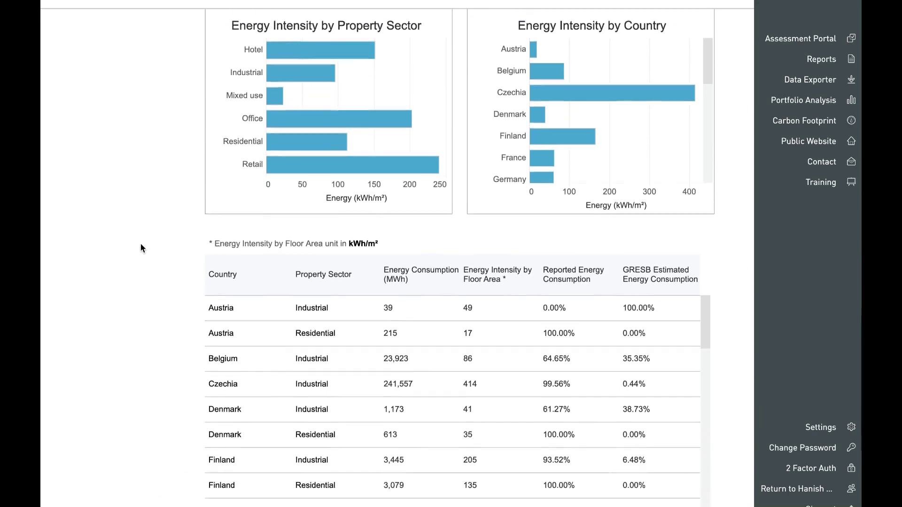
scroll(140, 245, "up", 12)
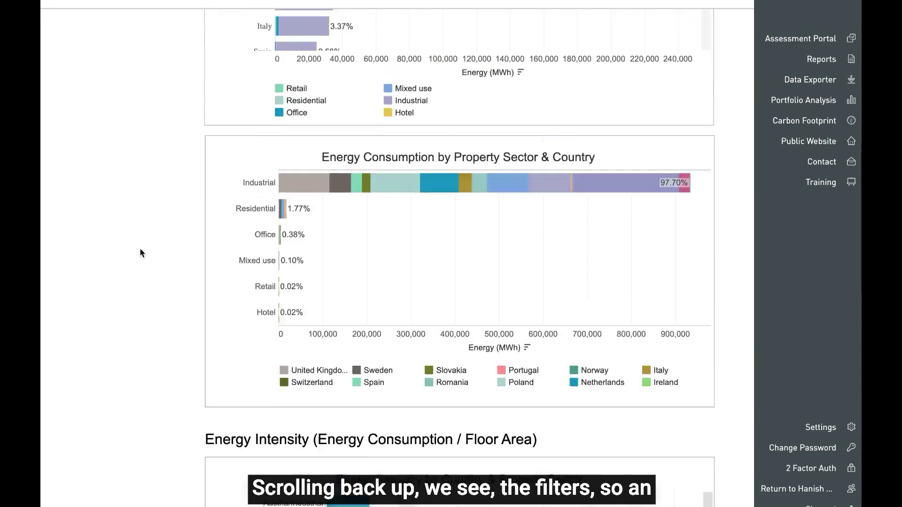
scroll(140, 253, "up", 6)
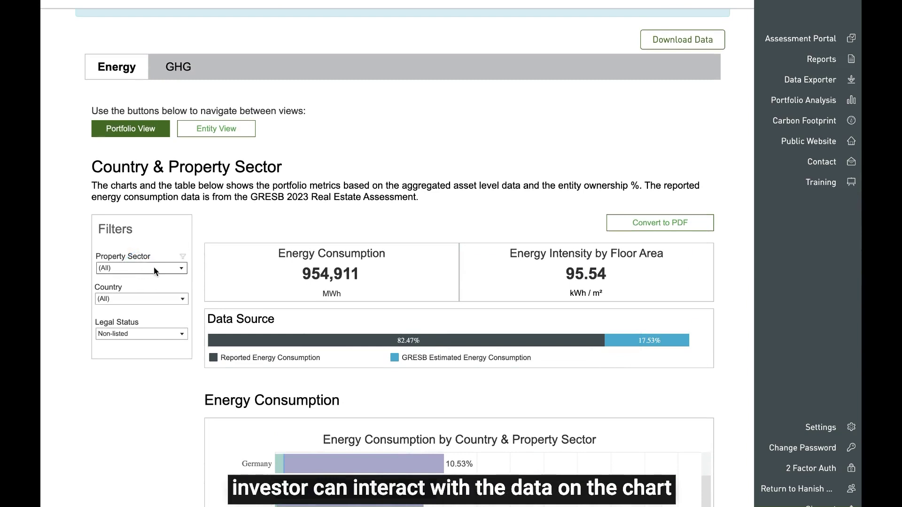
- Check the Property Sector filter of the energy portfolio view and switch the energy data to the entity view
left_click(172, 269)
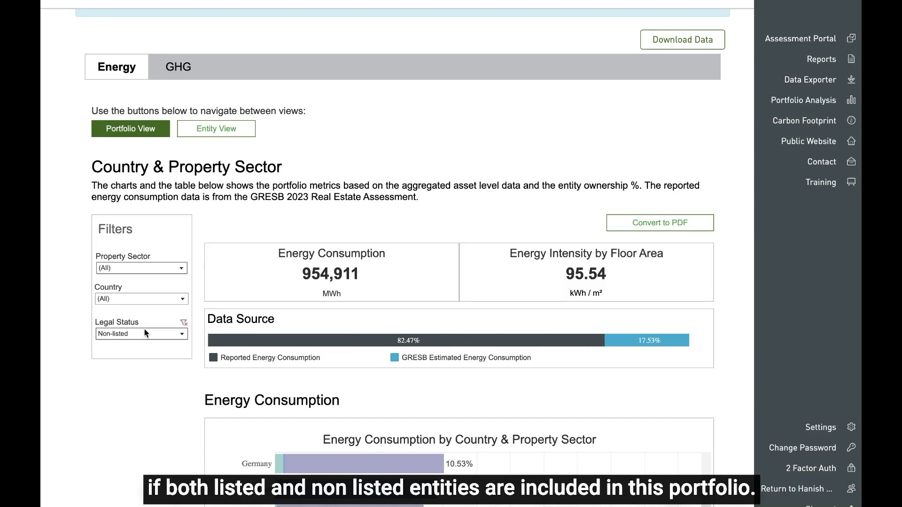
left_click(210, 134)
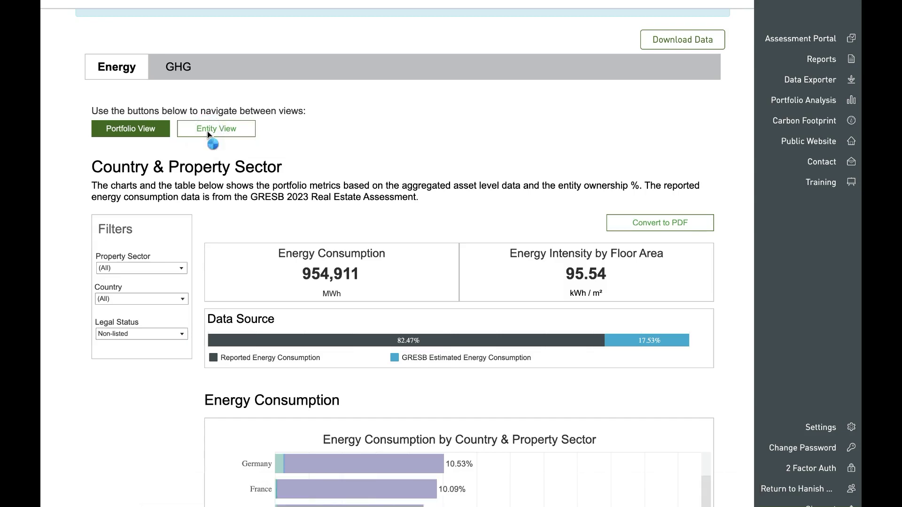
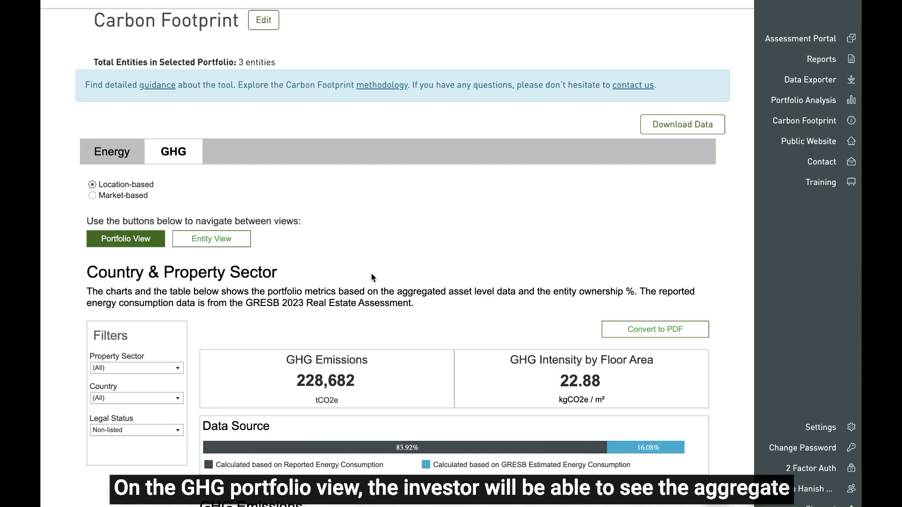
- Examine the location-based GHG portfolio totals, data source split and GHG emissions charts by country, property sector and scope
scroll(373, 273, "down", 2)
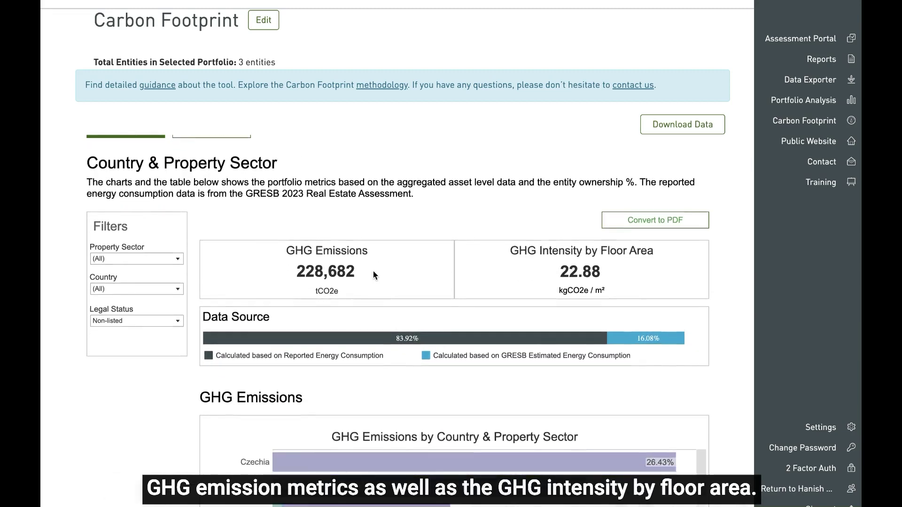
scroll(373, 273, "down", 1)
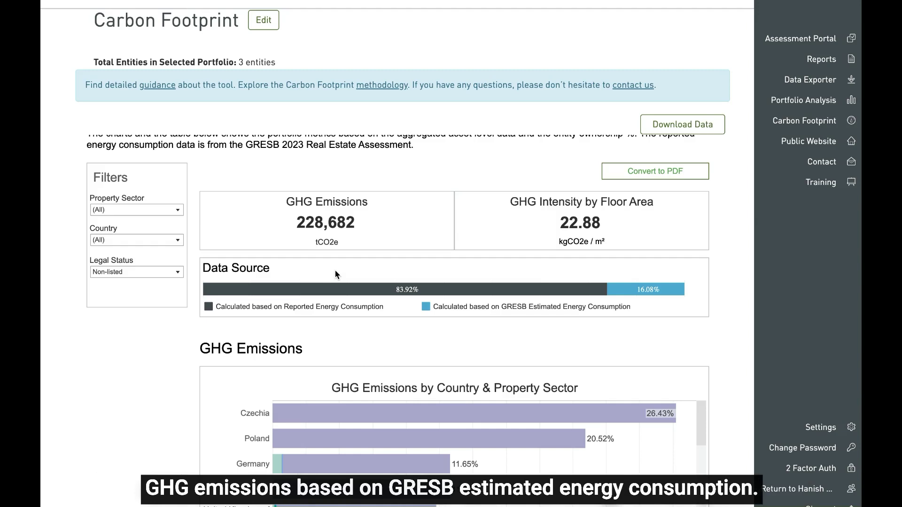
scroll(335, 272, "down", 3)
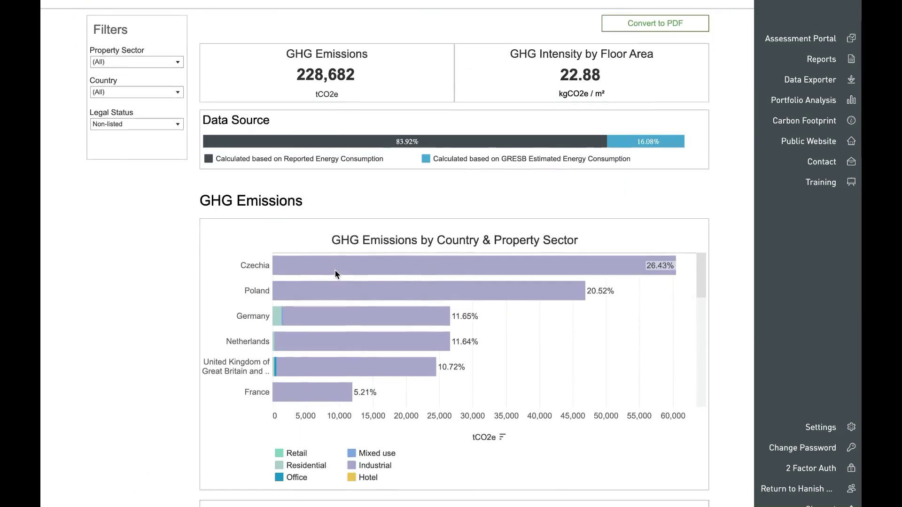
scroll(335, 270, "down", 3)
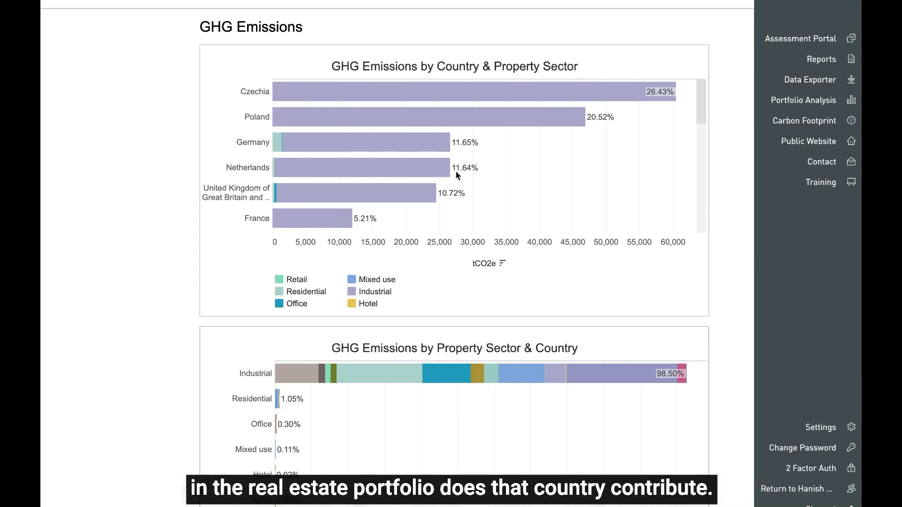
scroll(453, 189, "down", 2)
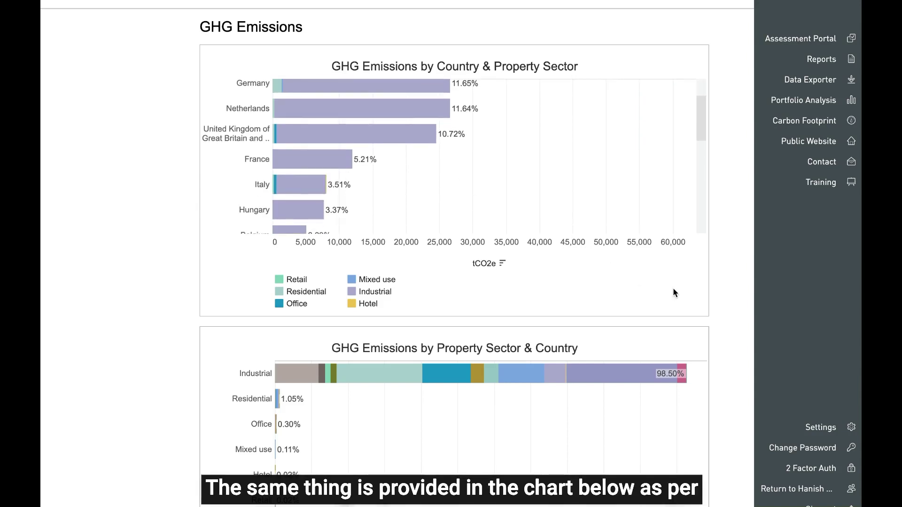
scroll(672, 287, "down", 1)
scroll(673, 287, "down", 4)
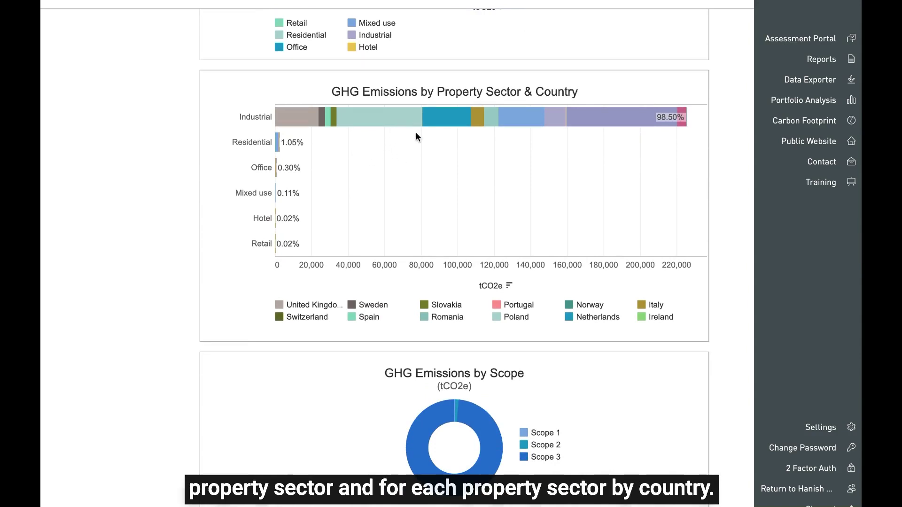
scroll(526, 213, "down", 2)
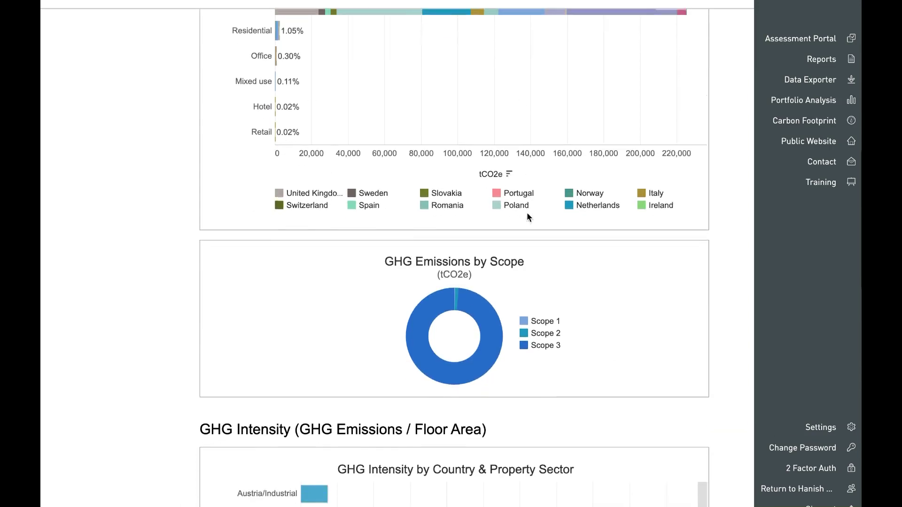
scroll(526, 212, "down", 4)
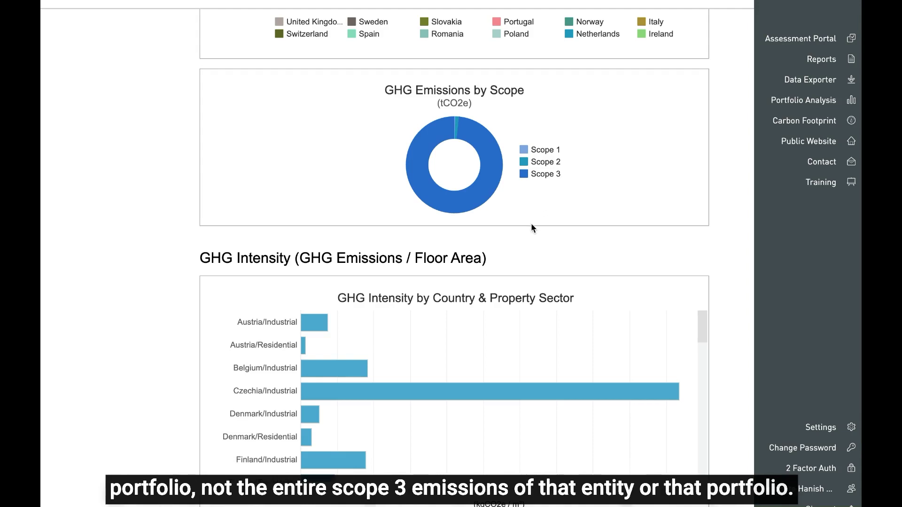
- Examine the GHG intensity charts by country and property sector and the detailed GHG table beneath them
scroll(529, 233, "down", 5)
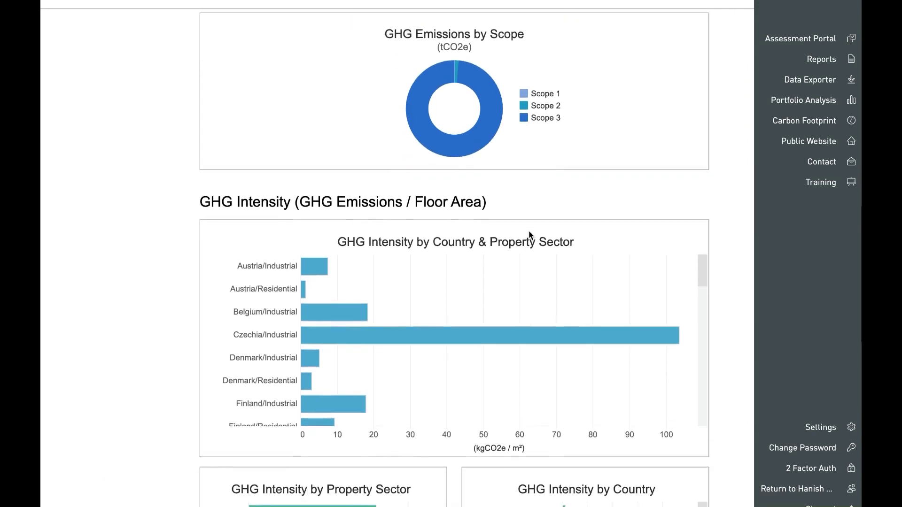
scroll(528, 232, "down", 1)
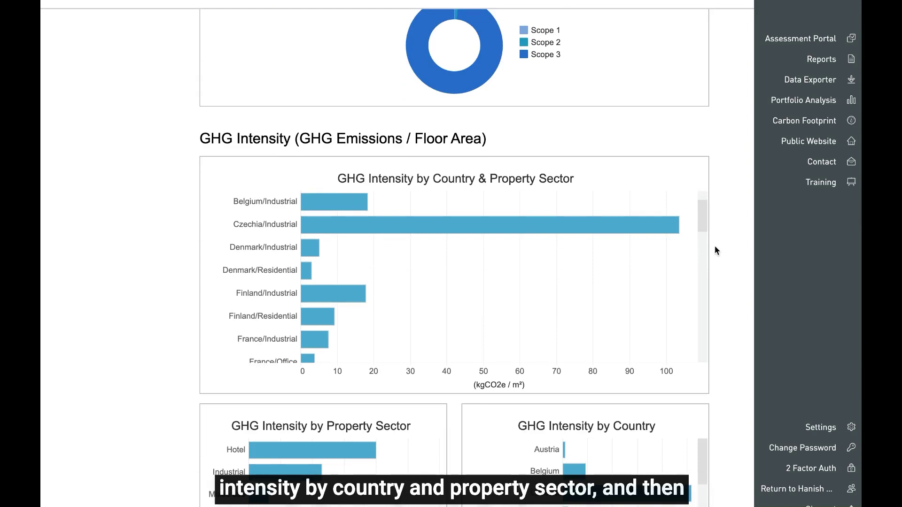
scroll(719, 257, "down", 5)
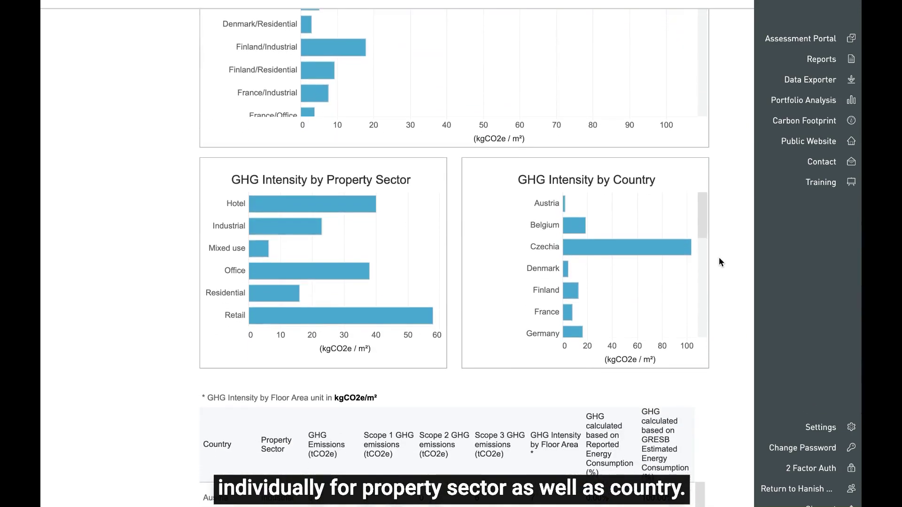
scroll(720, 261, "down", 4)
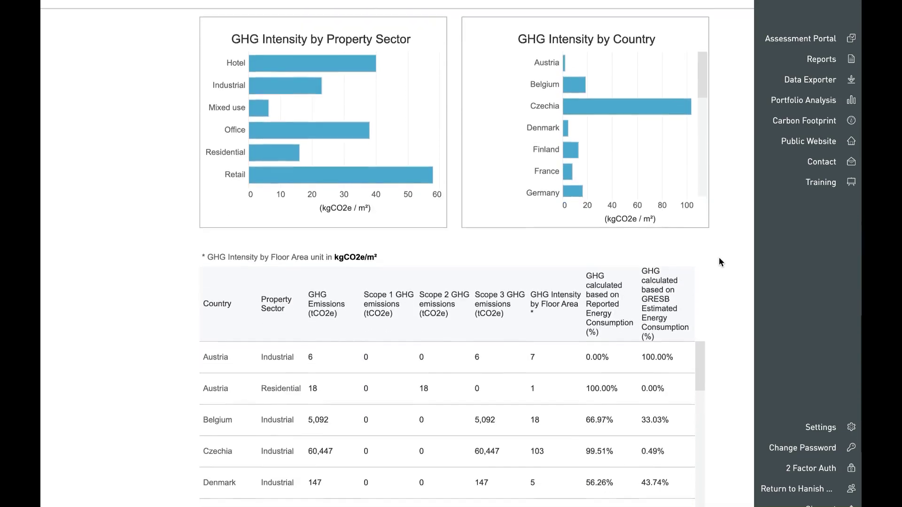
scroll(720, 258, "down", 3)
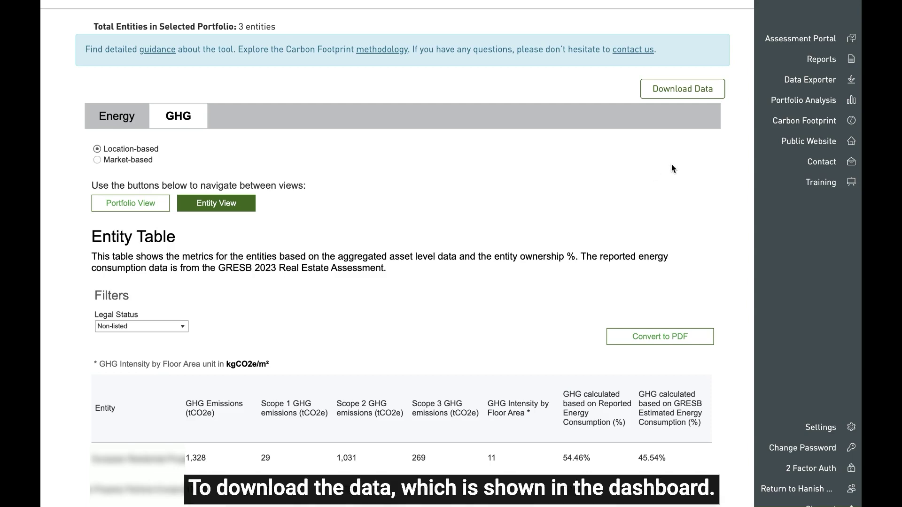
- Show the data download options for the energy and GHG views, and go back to editing the portfolio's entity selection
left_click(683, 97)
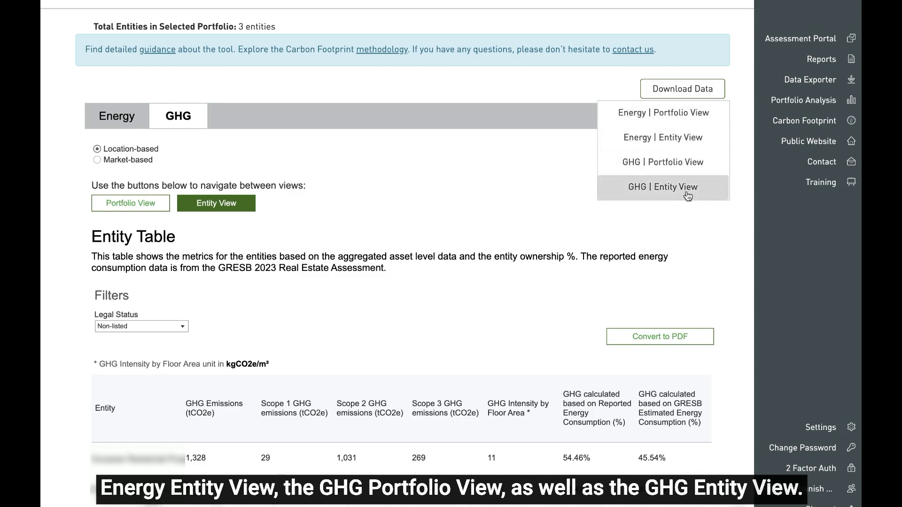
left_click(688, 220)
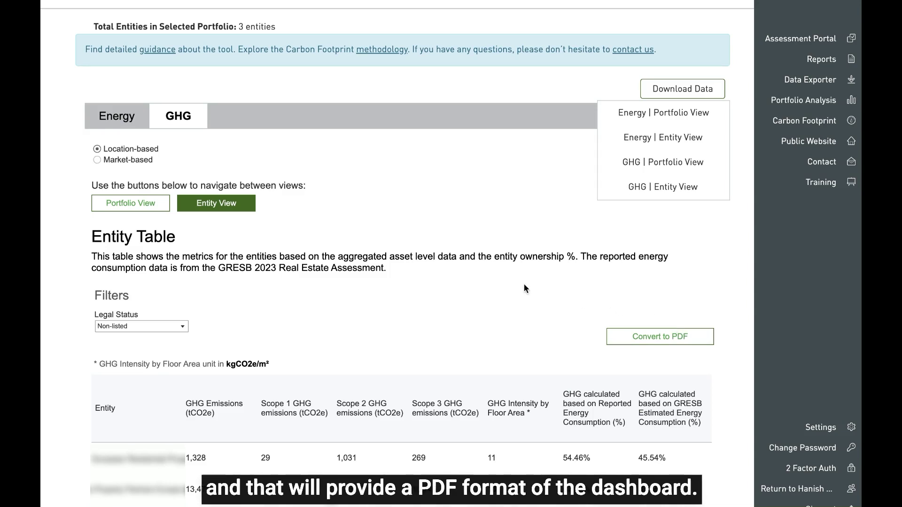
scroll(274, 118, "up", 2)
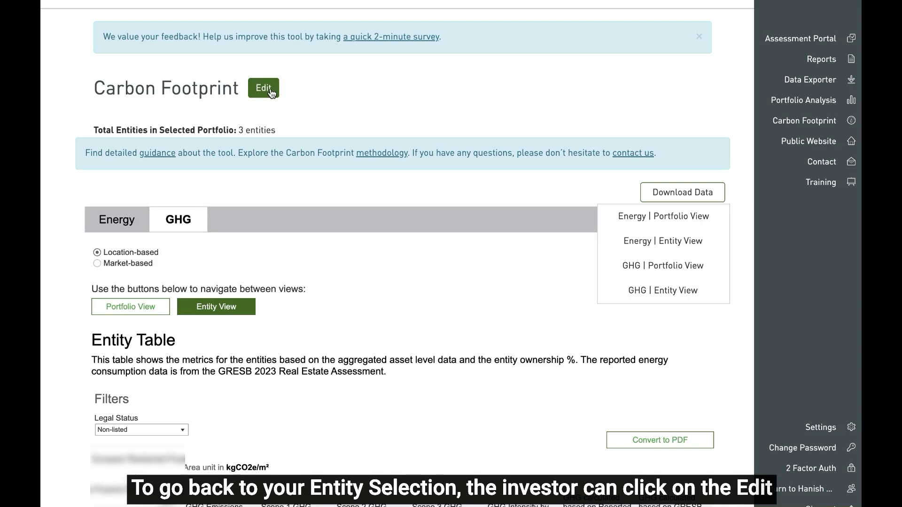
left_click(271, 91)
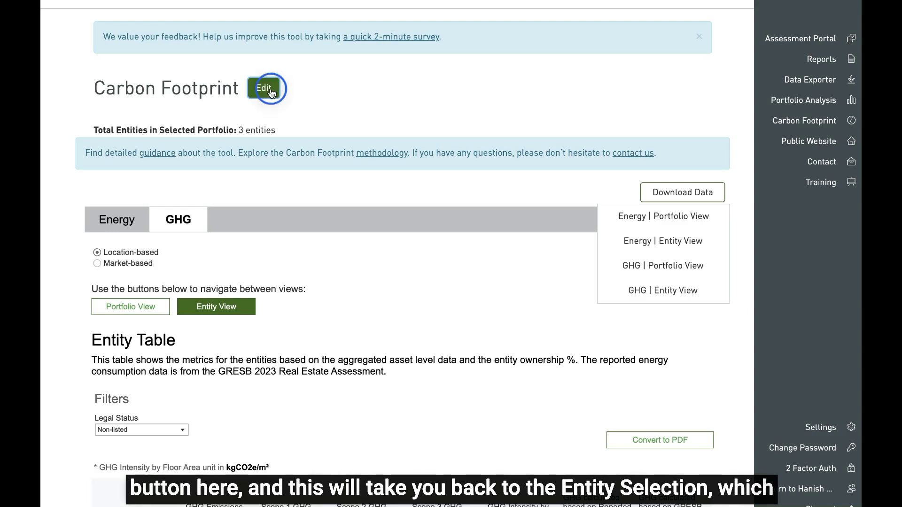